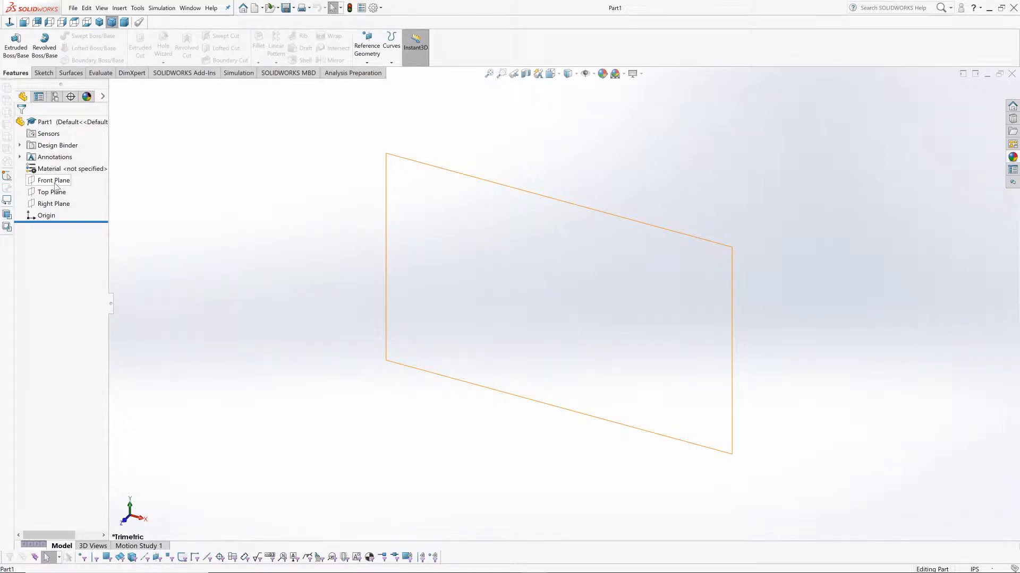
Step: Preview the orientation of the Front, Top and Right planes one after another
{"action": "left_click", "coordinate": [55, 182]}
{"action": "left_click", "coordinate": [50, 194]}
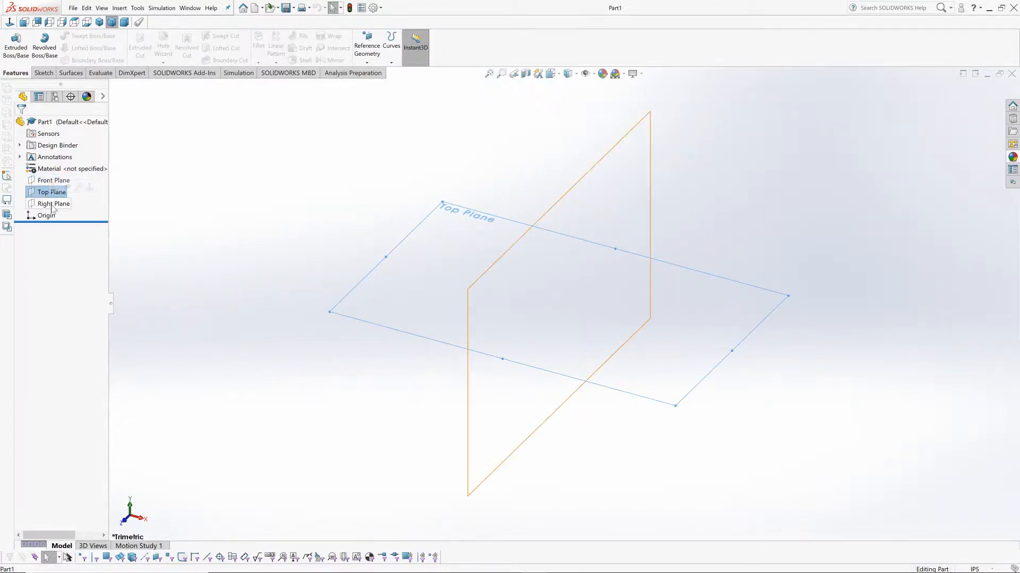
{"action": "left_click", "coordinate": [51, 206]}
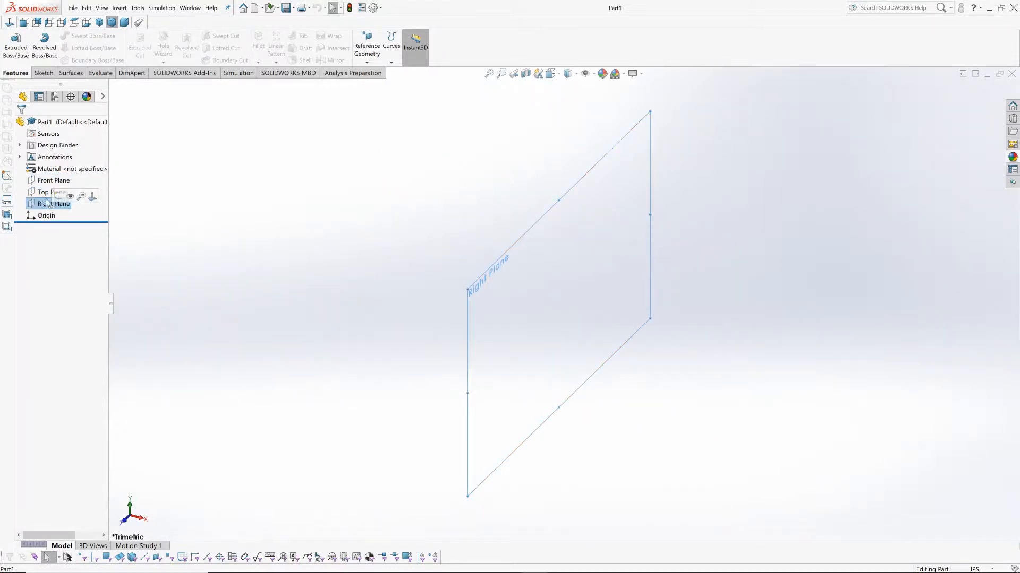
{"action": "left_click", "coordinate": [47, 186]}
{"action": "left_click", "coordinate": [266, 230]}
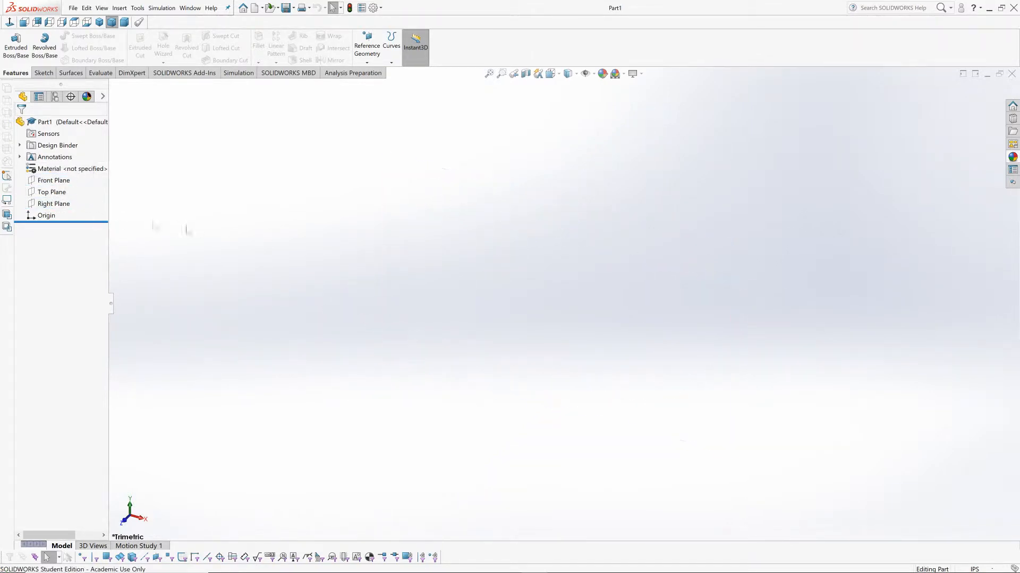
Step: Start a new sketch on the Front Plane
{"action": "left_click", "coordinate": [56, 183]}
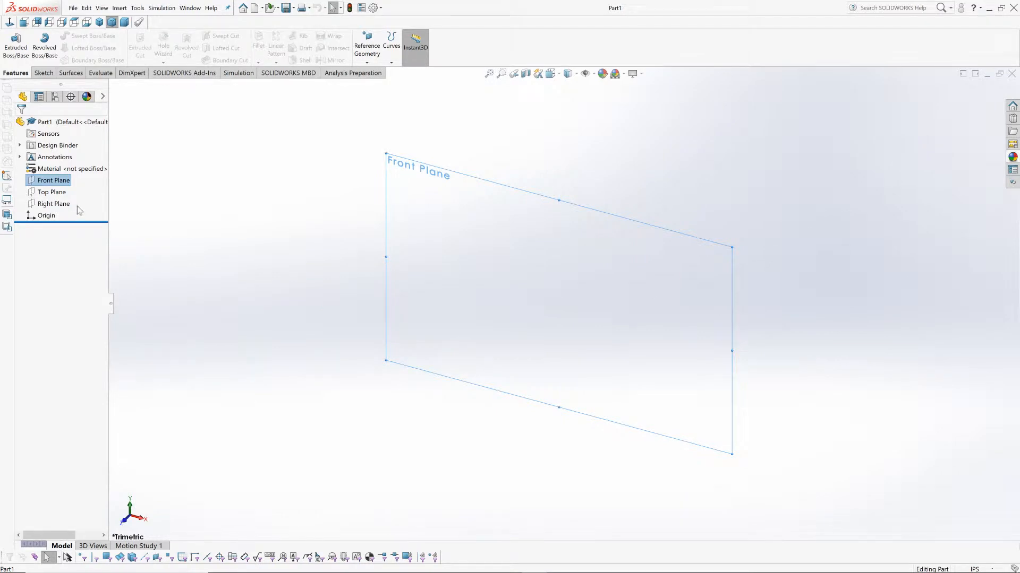
{"action": "right_click", "coordinate": [50, 184]}
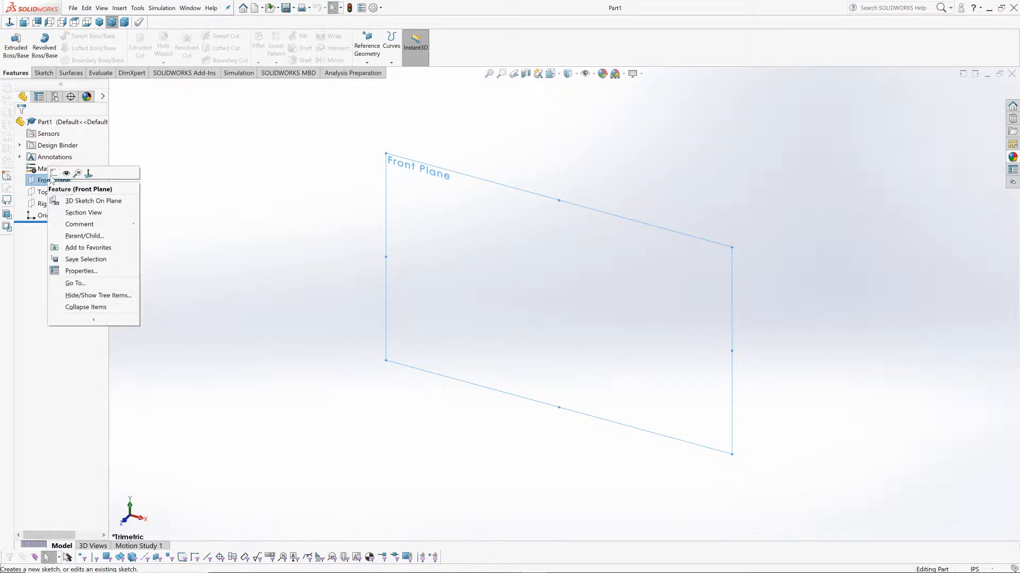
{"action": "left_click", "coordinate": [53, 174]}
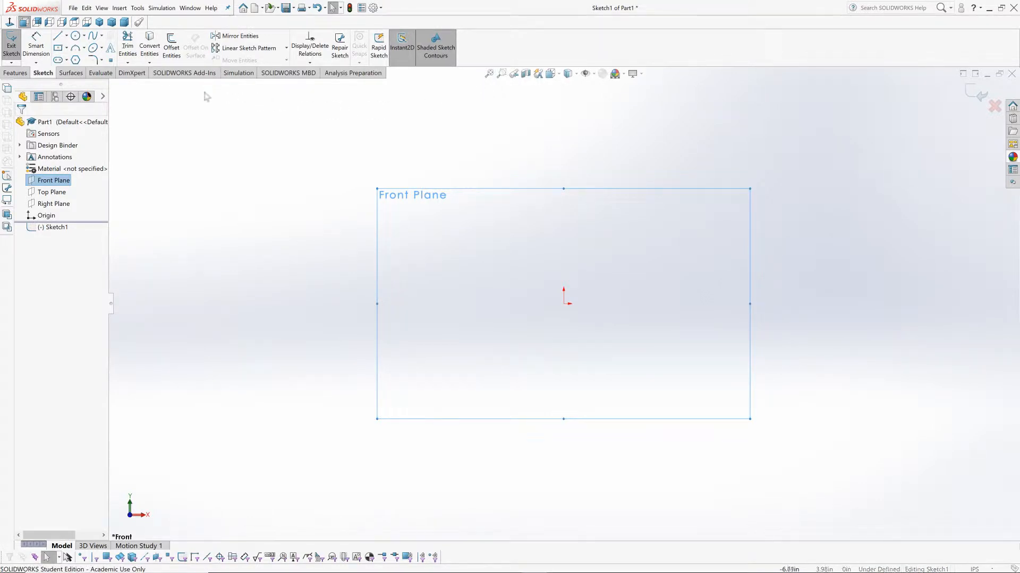
Step: Sketch three connected lines: a vertical side, a diagonal about 1.6 in long rising toward the origin side, and a horizontal top edge
{"action": "left_click", "coordinate": [59, 37]}
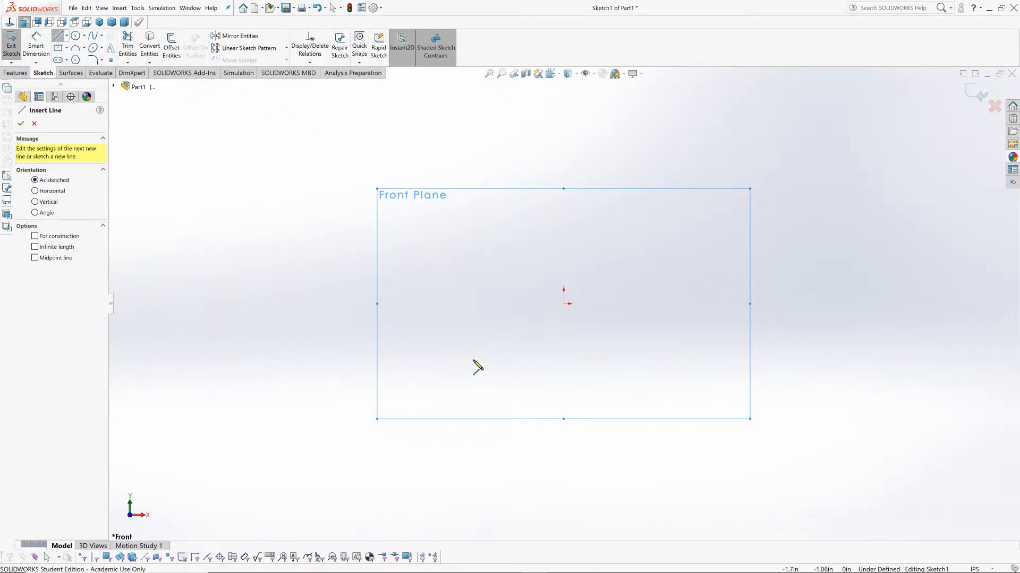
{"action": "left_click", "coordinate": [437, 375]}
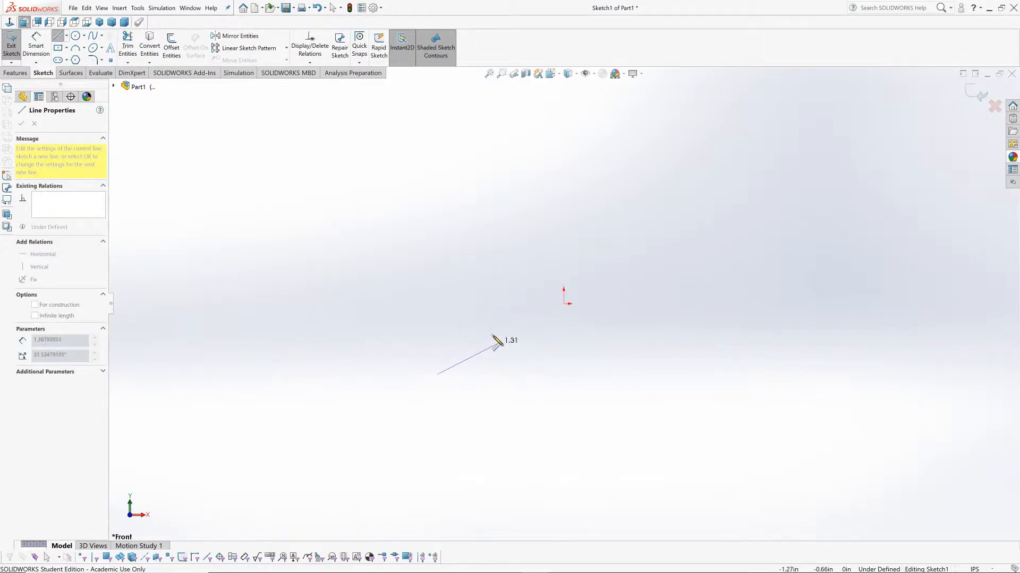
{"action": "left_click", "coordinate": [437, 283]}
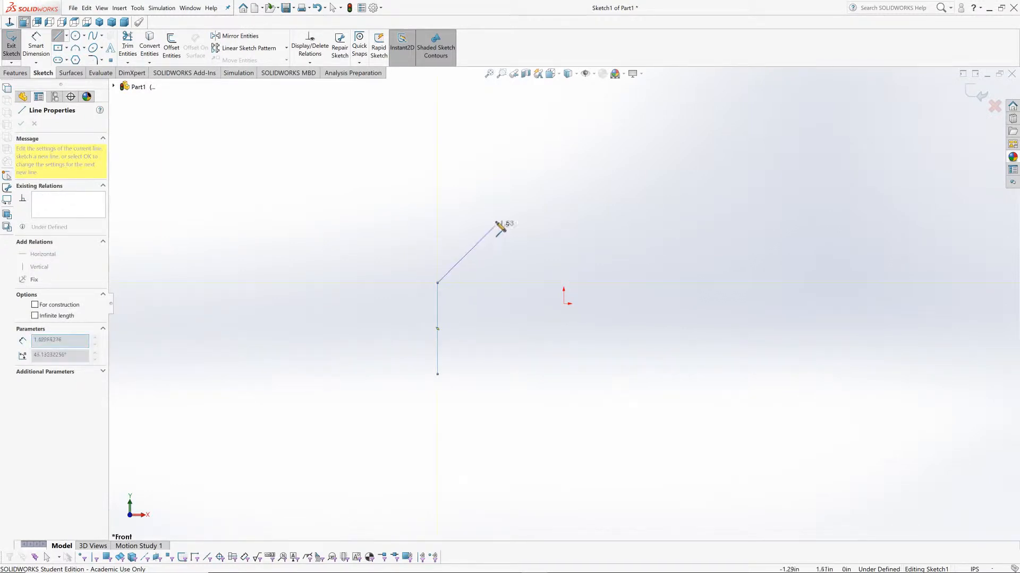
{"action": "left_click", "coordinate": [495, 220]}
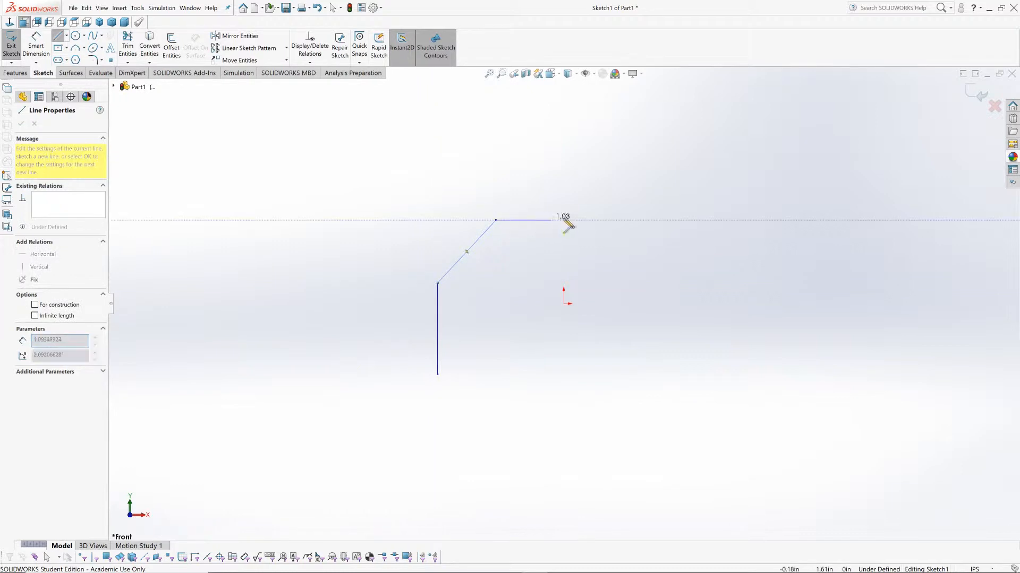
{"action": "left_click", "coordinate": [616, 220]}
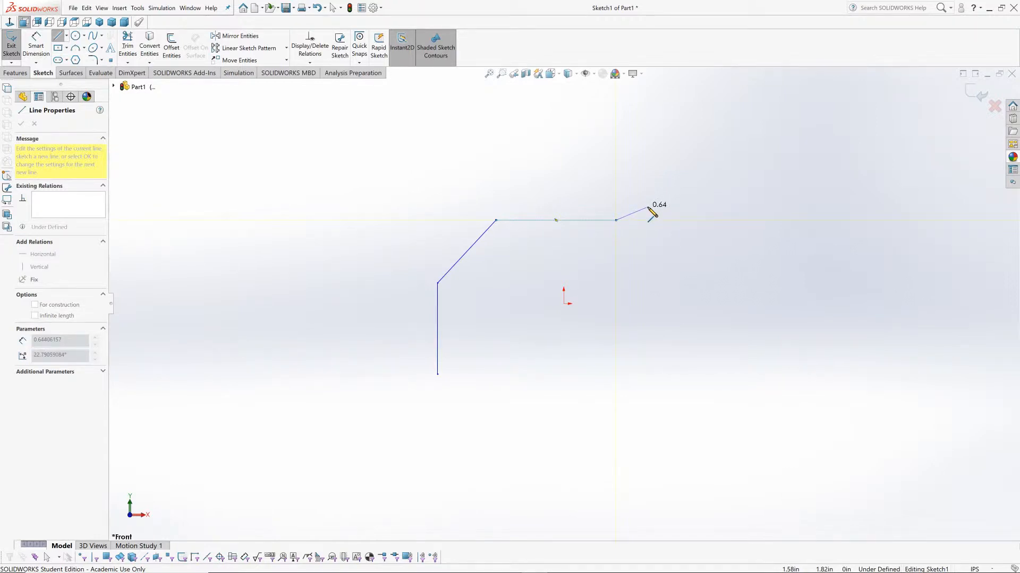
{"action": "right_click", "coordinate": [648, 207]}
{"action": "left_click", "coordinate": [664, 212]}
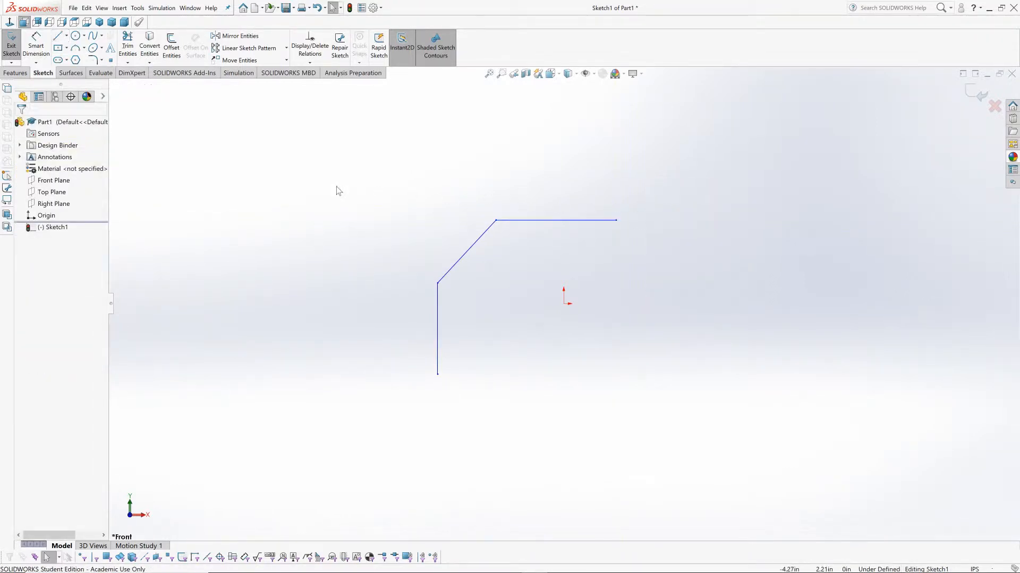
Step: Sketch a three-point arc of about 0.97 in radius curving down from the free end of the top line
{"action": "left_click", "coordinate": [78, 48]}
{"action": "left_click", "coordinate": [617, 220]}
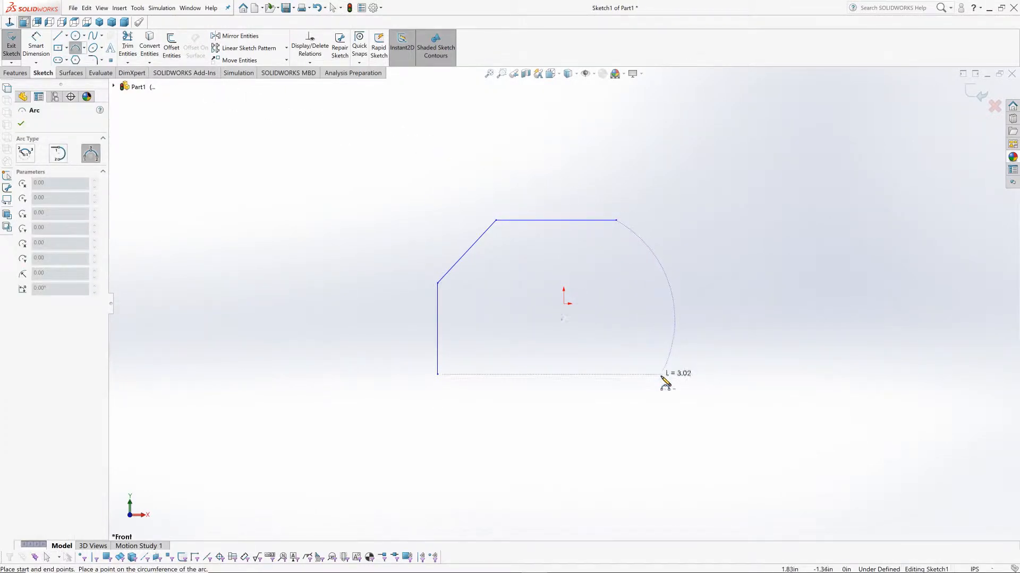
{"action": "left_click", "coordinate": [654, 283]}
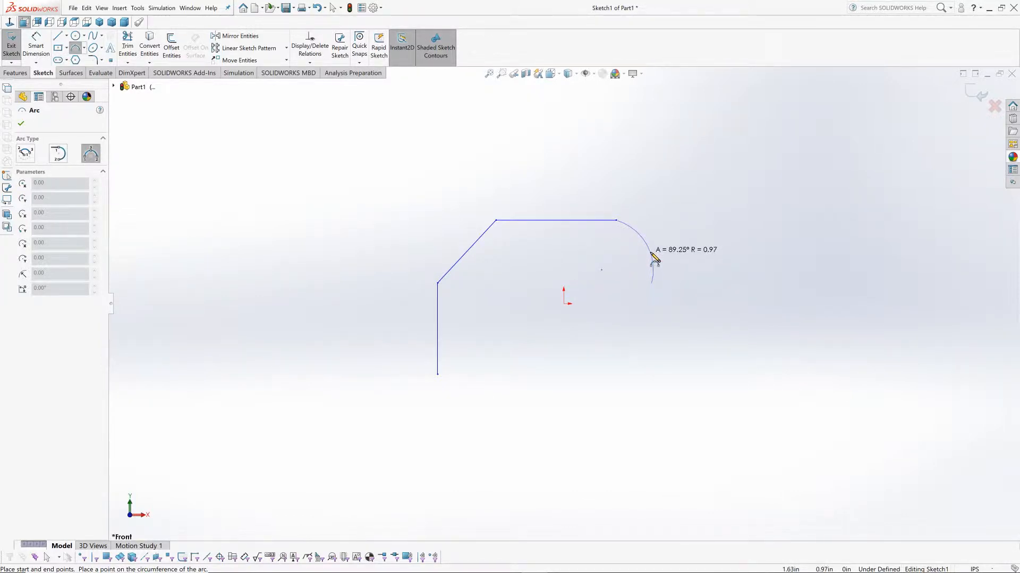
{"action": "left_click", "coordinate": [653, 258]}
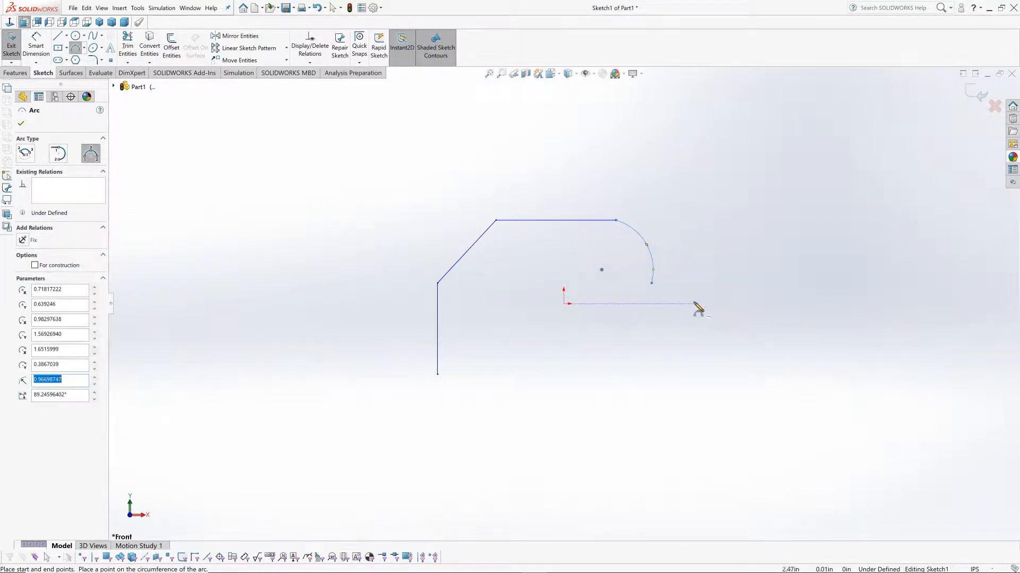
{"action": "left_click", "coordinate": [57, 36]}
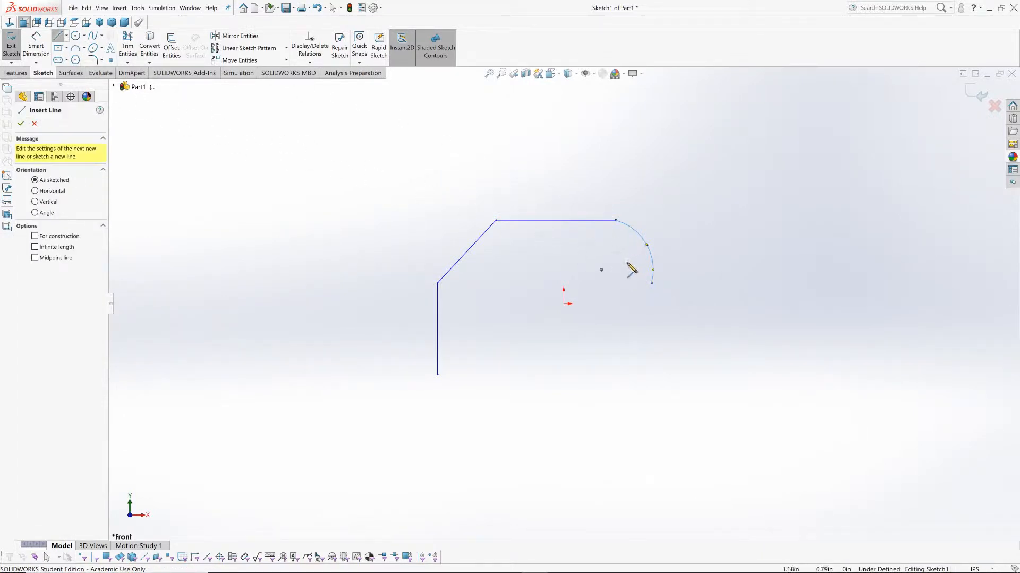
{"action": "key", "text": "Escape"}
Step: Replace the top line and arc with a horizontal line about 2.3 in long and a tangent arc of about 0.95 in radius
{"action": "left_click_drag", "start_coordinate": [701, 314], "coordinate": [505, 195]}
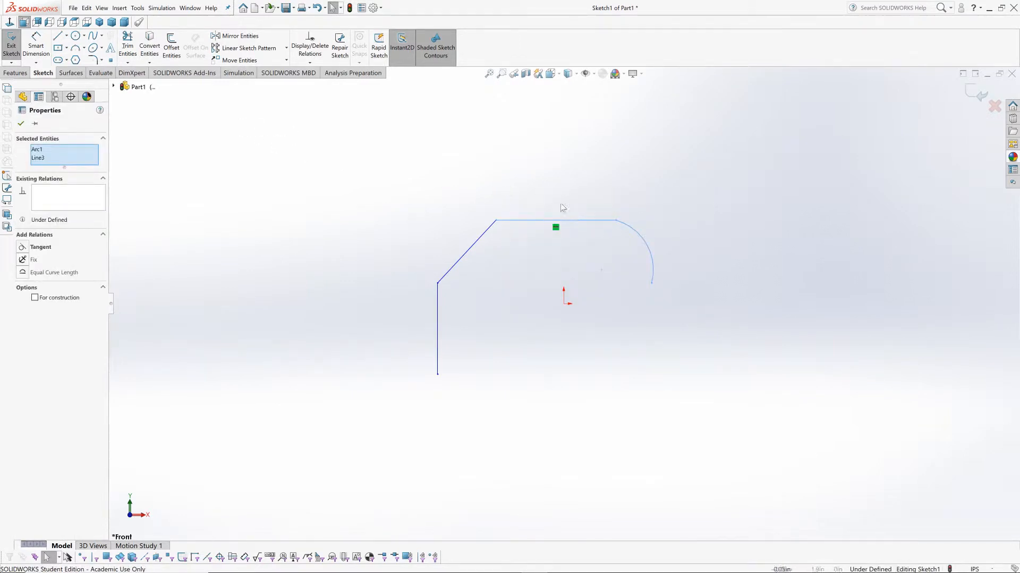
{"action": "key", "text": "Delete"}
{"action": "key", "text": "l"}
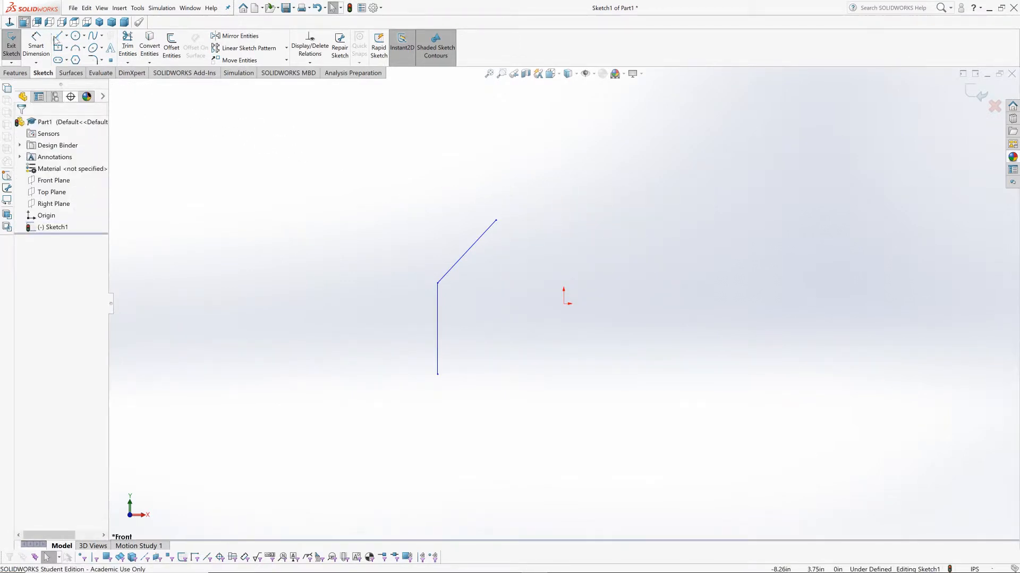
{"action": "left_click", "coordinate": [496, 221]}
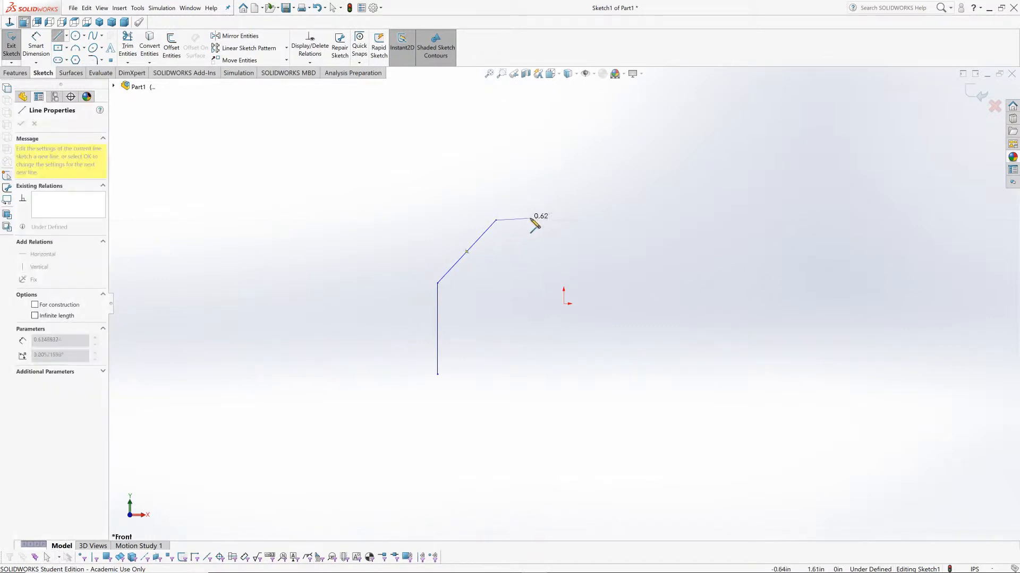
{"action": "left_click", "coordinate": [623, 220]}
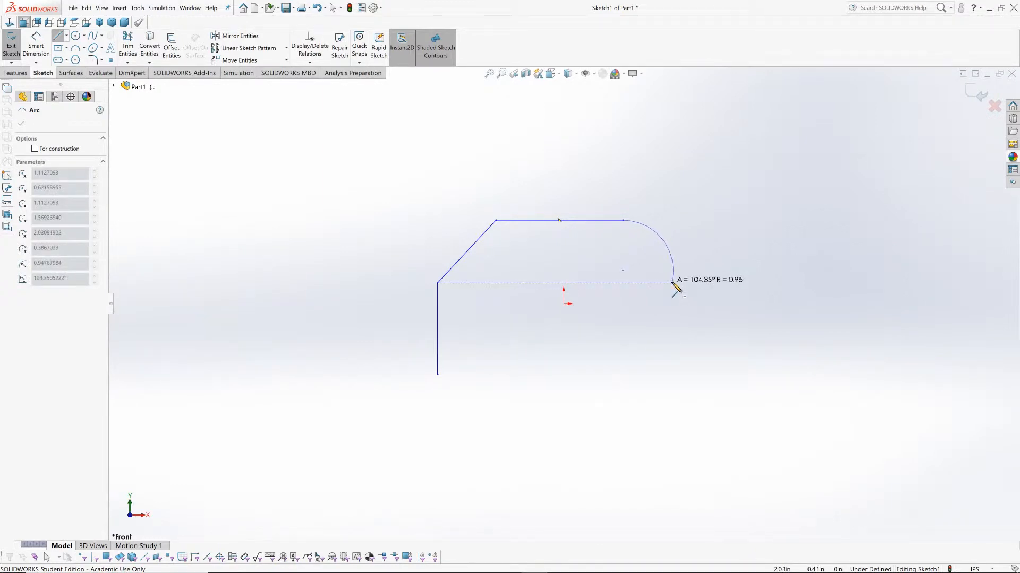
{"action": "left_click", "coordinate": [671, 282]}
{"action": "right_click", "coordinate": [721, 241]}
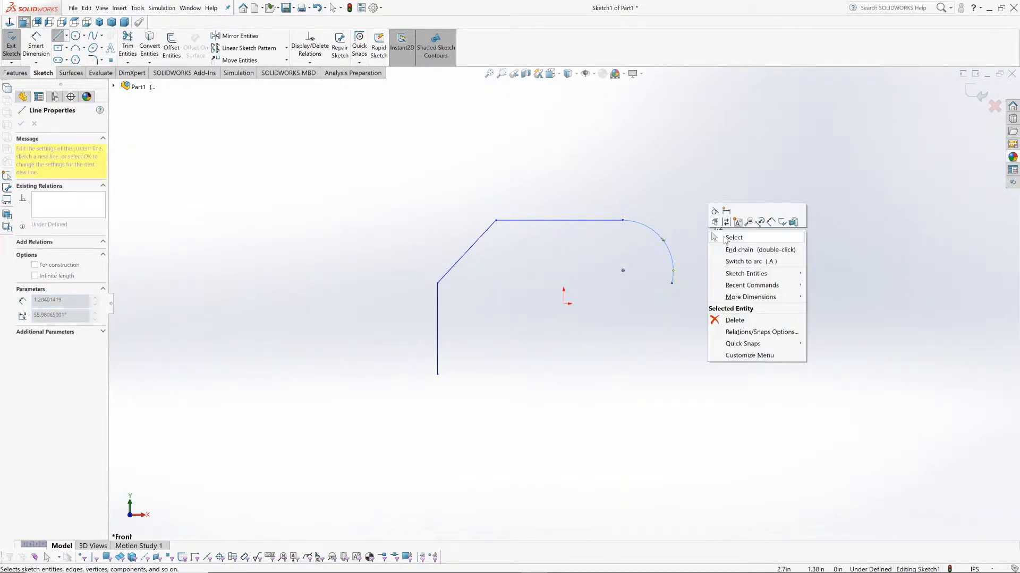
{"action": "left_click", "coordinate": [726, 240]}
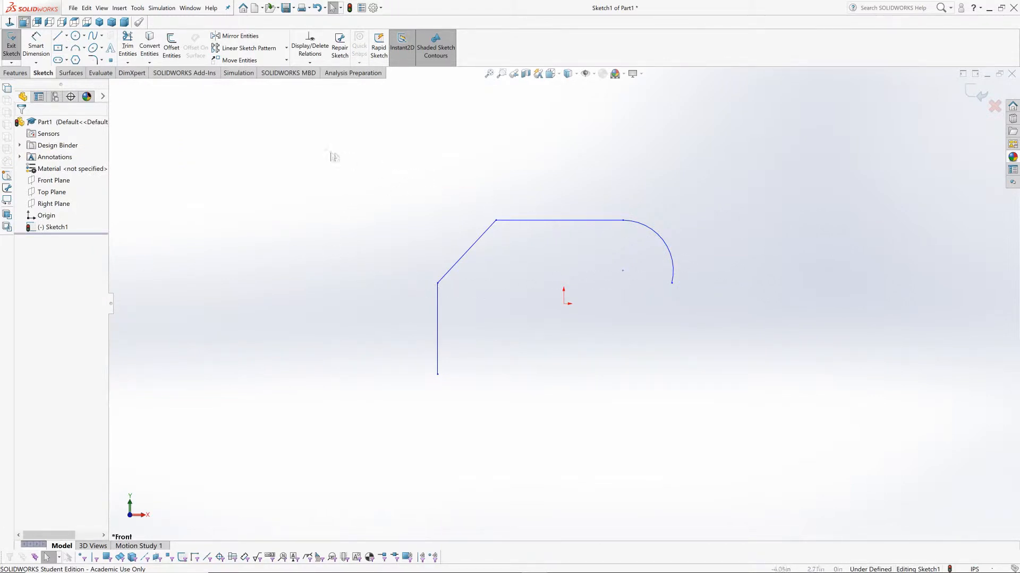
{"action": "key", "text": "l"}
{"action": "left_click", "coordinate": [688, 235]}
{"action": "left_click", "coordinate": [723, 224]}
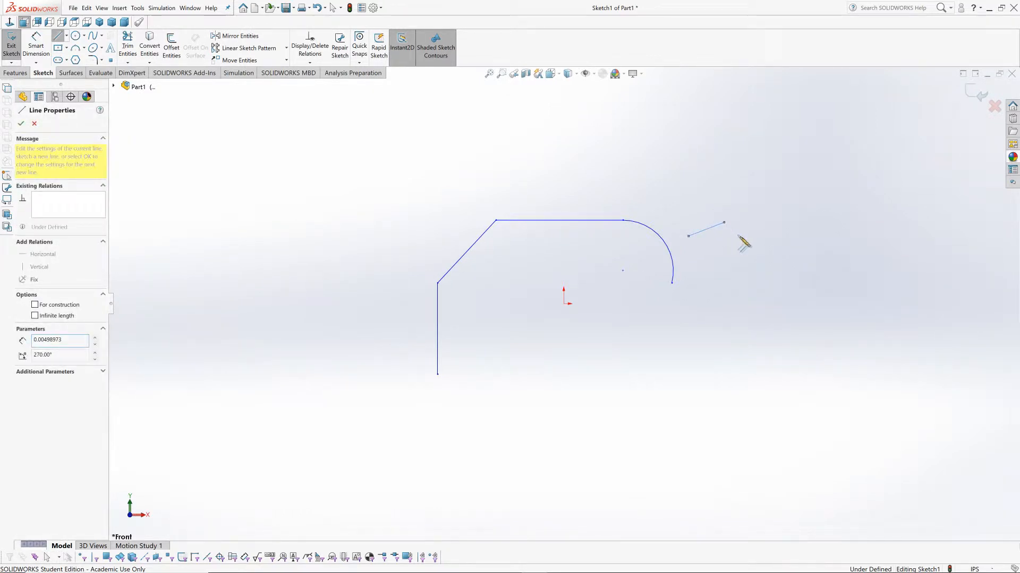
{"action": "right_click", "coordinate": [787, 238]}
{"action": "left_click", "coordinate": [807, 239]}
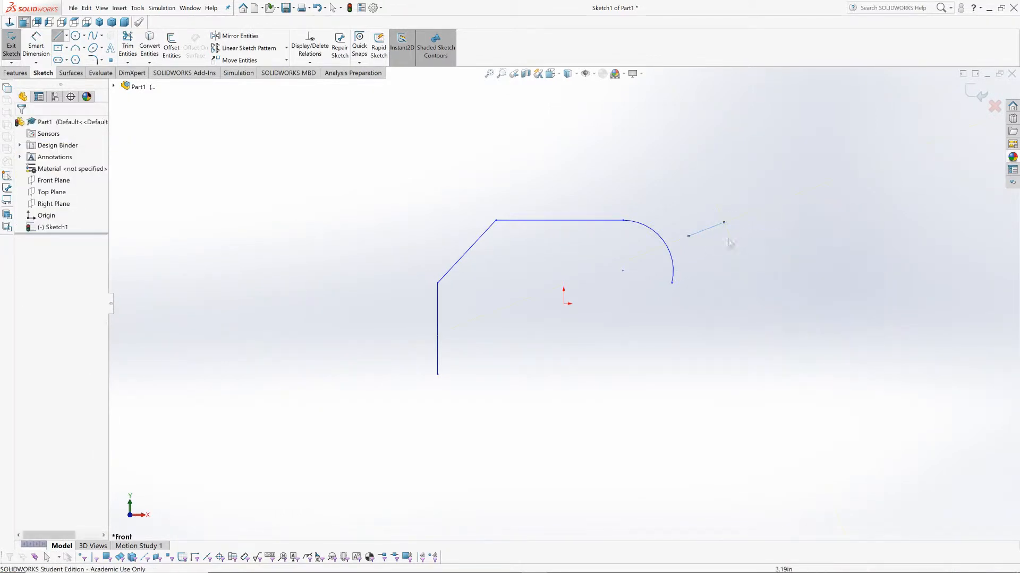
{"action": "key", "text": "ctrl+z"}
Step: Close the profile with a vertical line about 1.7 in long below the arc and a horizontal base line about 4.4 in long
{"action": "left_click", "coordinate": [58, 35]}
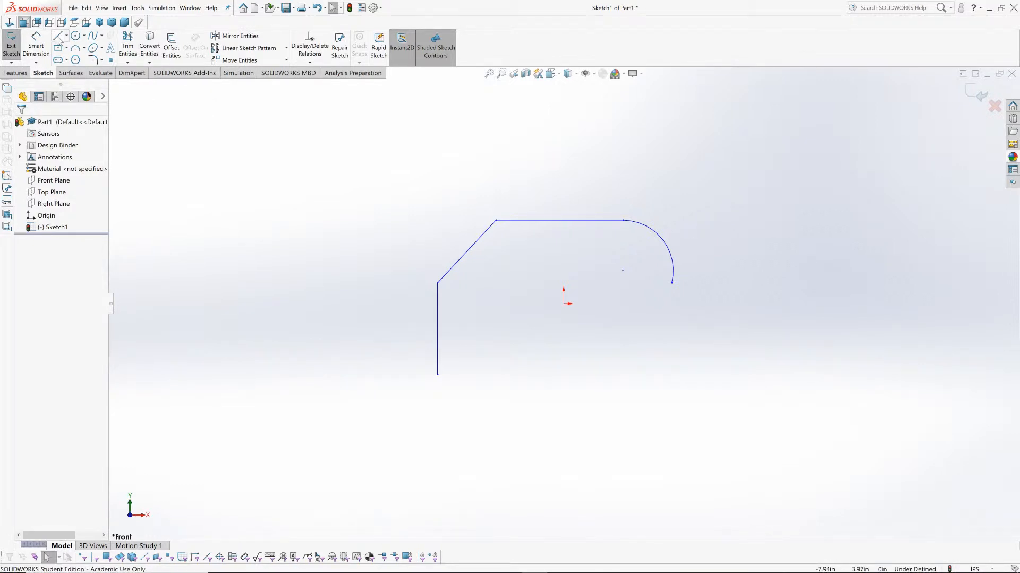
{"action": "left_click", "coordinate": [672, 283]}
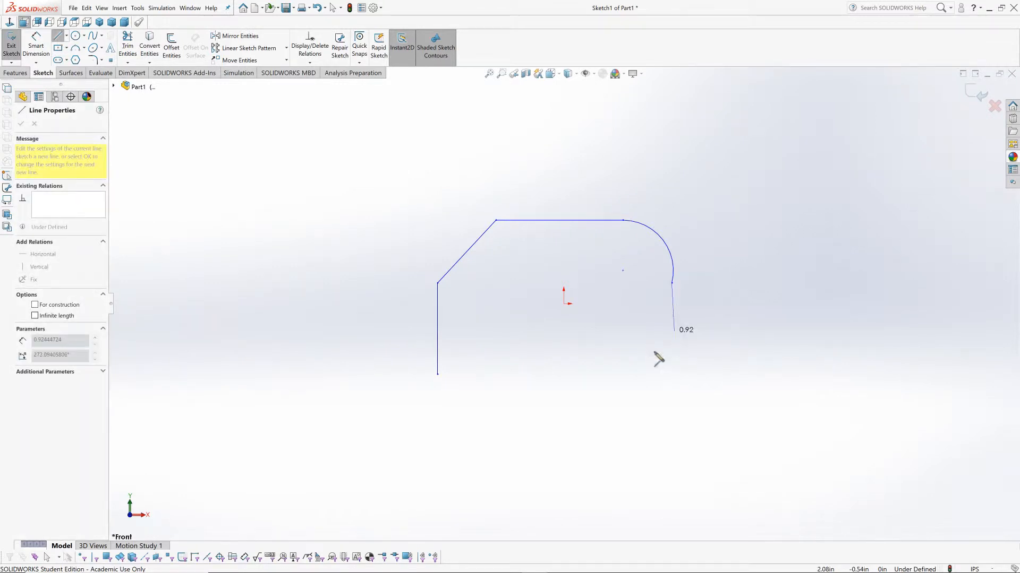
{"action": "left_click", "coordinate": [673, 374]}
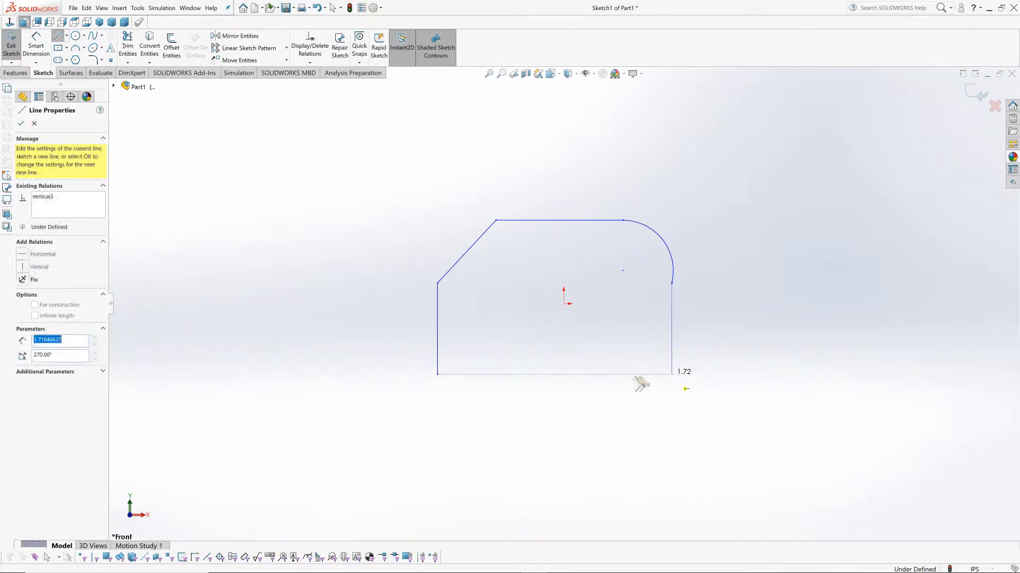
{"action": "left_click", "coordinate": [438, 375]}
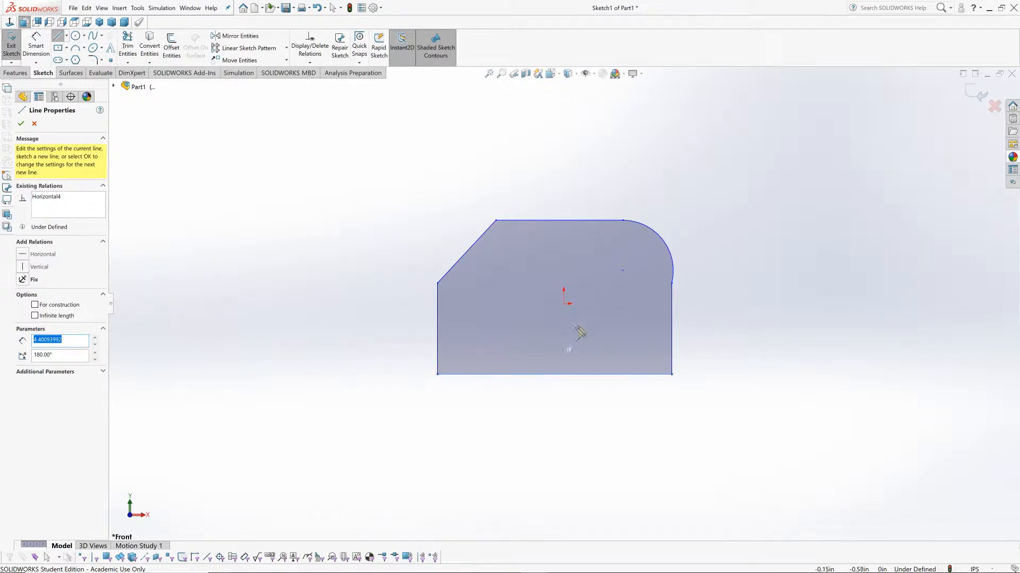
{"action": "left_click", "coordinate": [22, 124]}
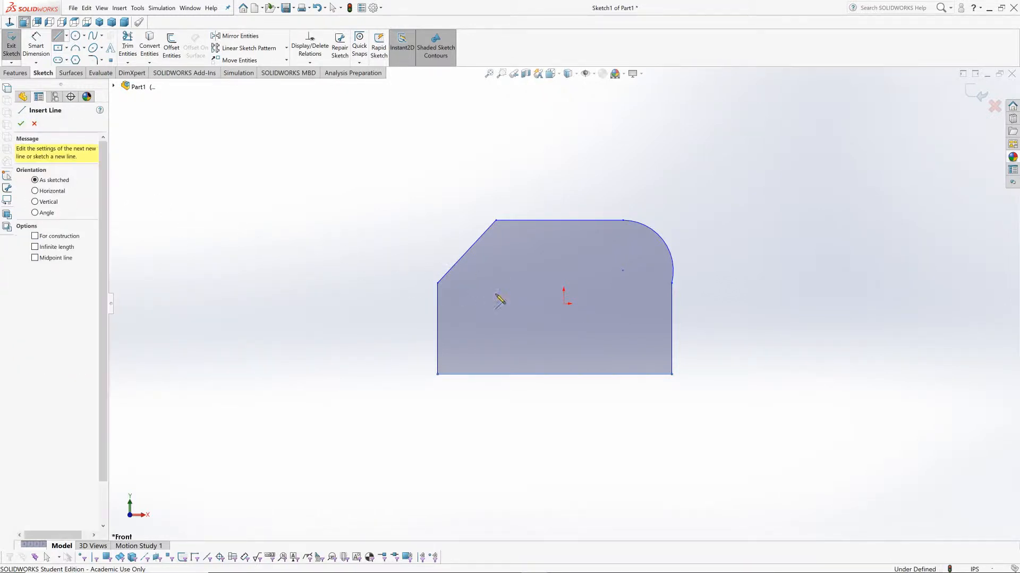
{"action": "scroll", "coordinate": [584, 304], "scroll_direction": "down", "scroll_amount": 4}
{"action": "scroll", "coordinate": [559, 308], "scroll_direction": "up", "scroll_amount": 4}
{"action": "scroll", "coordinate": [542, 310], "scroll_direction": "down", "scroll_amount": 2}
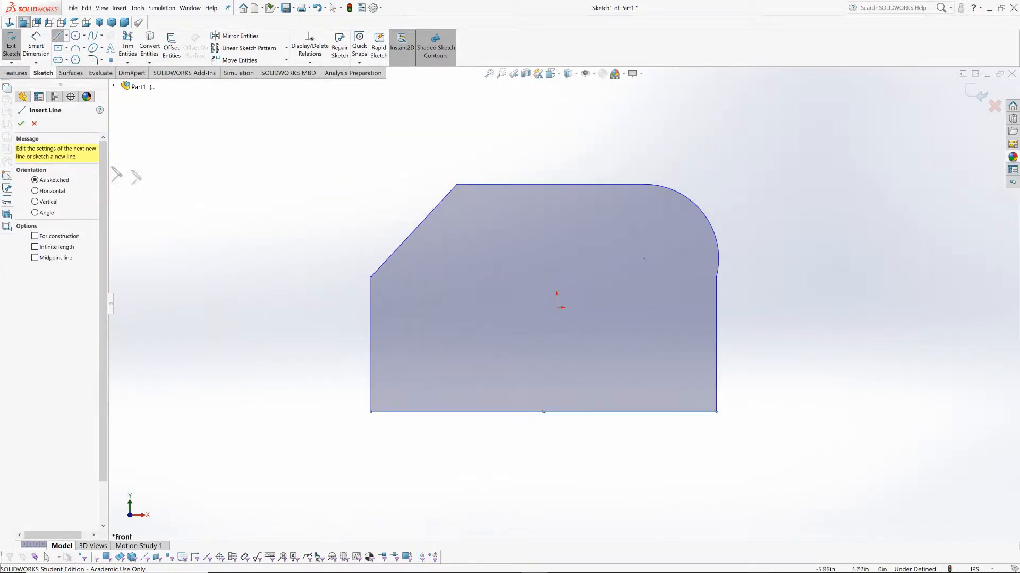
{"action": "left_click", "coordinate": [20, 124]}
Step: Sketch a circle of about 0.33 in radius inside the profile below the arc's center, with smaller circles nested inside it
{"action": "scroll", "coordinate": [547, 283], "scroll_direction": "up", "scroll_amount": 3}
{"action": "scroll", "coordinate": [547, 271], "scroll_direction": "down", "scroll_amount": 4}
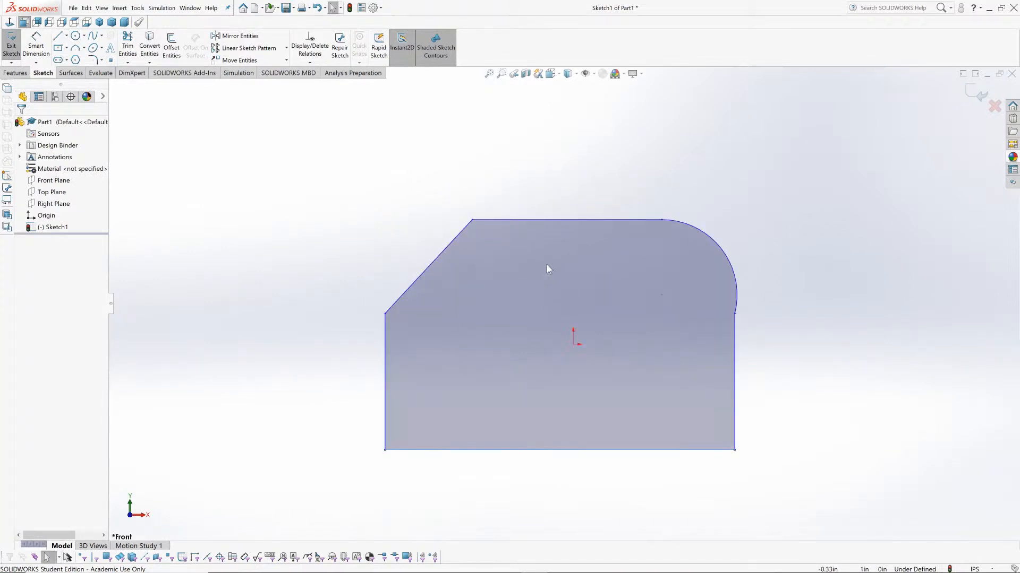
{"action": "scroll", "coordinate": [547, 265], "scroll_direction": "up", "scroll_amount": 2}
{"action": "scroll", "coordinate": [576, 327], "scroll_direction": "down", "scroll_amount": 2}
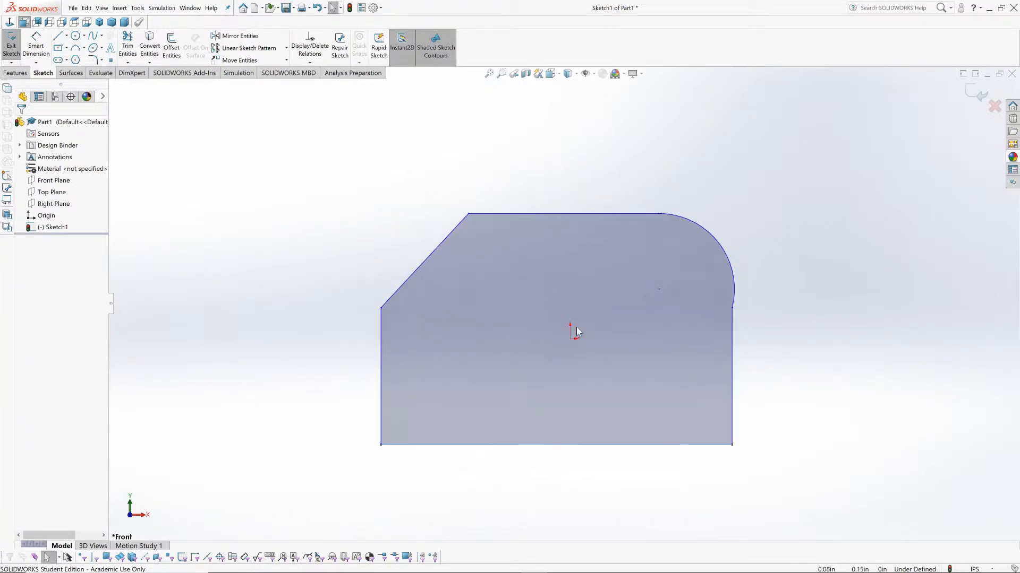
{"action": "left_click", "coordinate": [76, 36]}
{"action": "left_click", "coordinate": [636, 311]}
{"action": "left_click", "coordinate": [655, 297]}
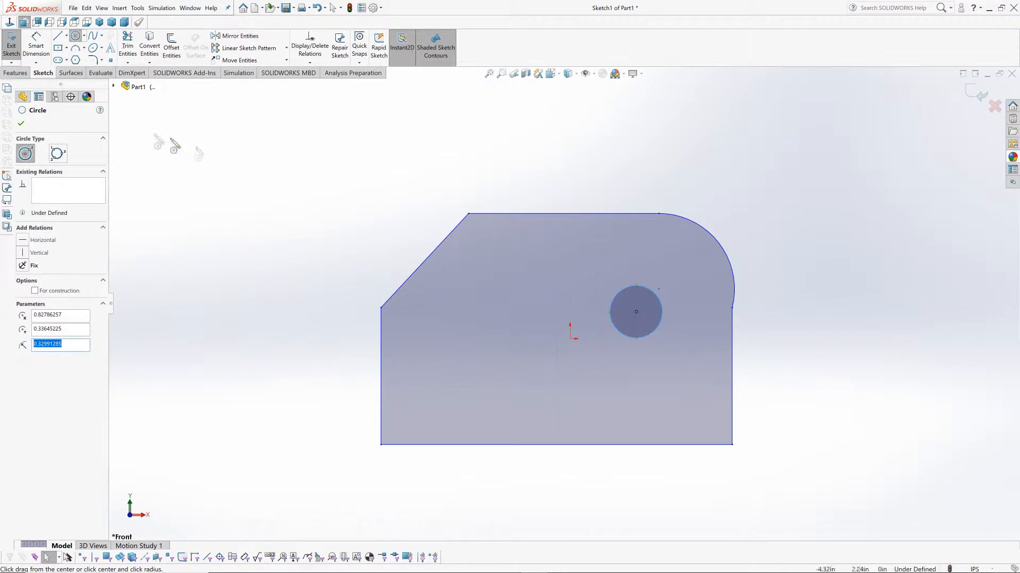
{"action": "left_click", "coordinate": [9, 74]}
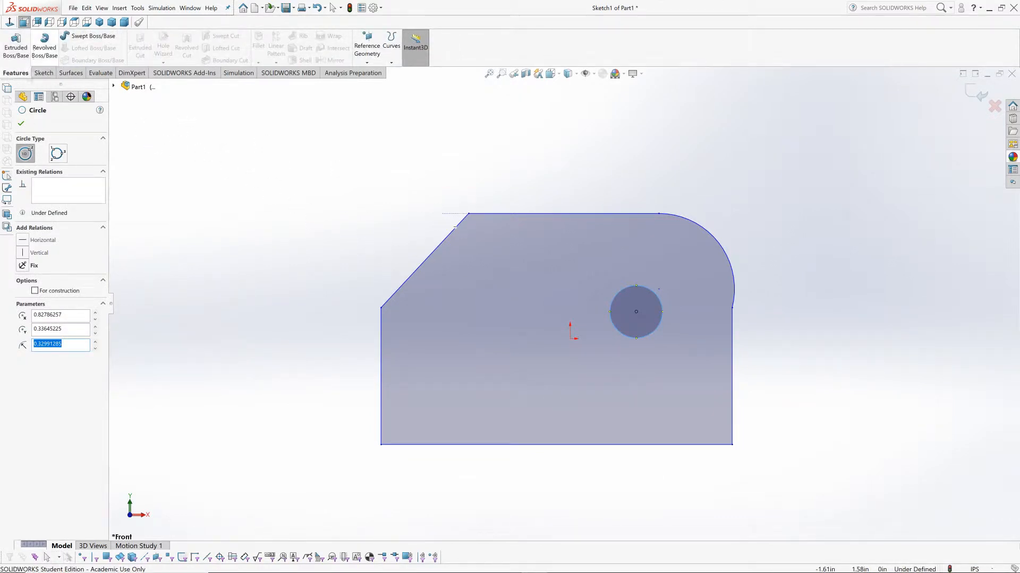
{"action": "left_click", "coordinate": [43, 72]}
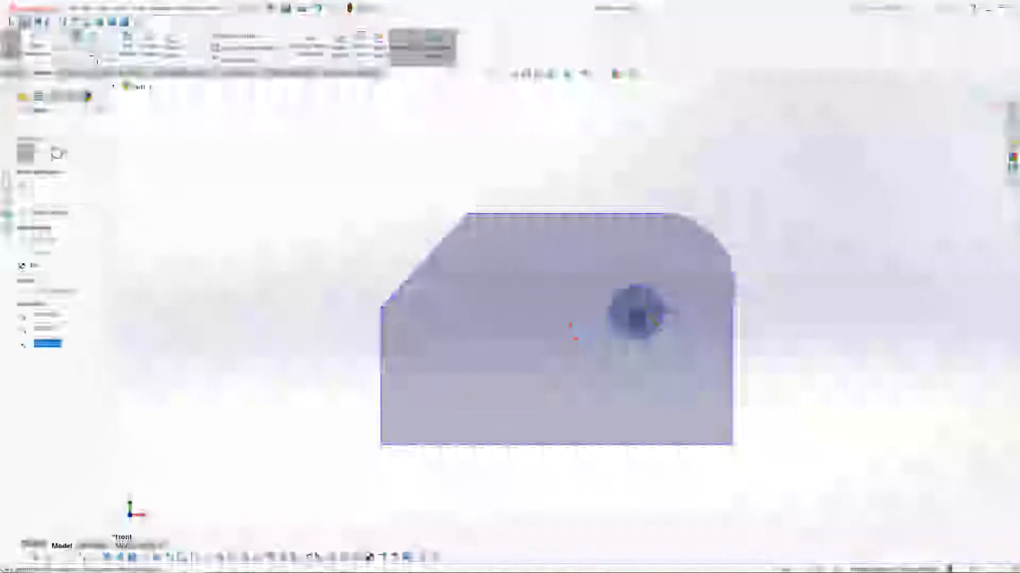
{"action": "right_click", "coordinate": [796, 302]}
{"action": "left_click", "coordinate": [823, 307]}
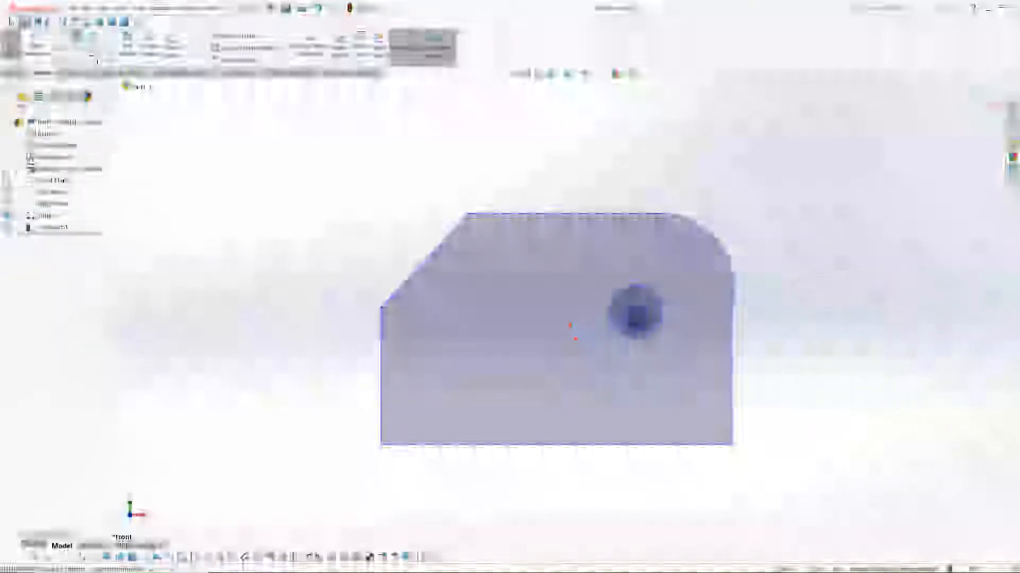
Step: Examine the smaller circles nested inside the larger circle and select one of them
{"action": "scroll", "coordinate": [636, 319], "scroll_direction": "down", "scroll_amount": 10}
{"action": "scroll", "coordinate": [616, 319], "scroll_direction": "down", "scroll_amount": 1}
{"action": "left_click_drag", "start_coordinate": [580, 333], "coordinate": [591, 305]}
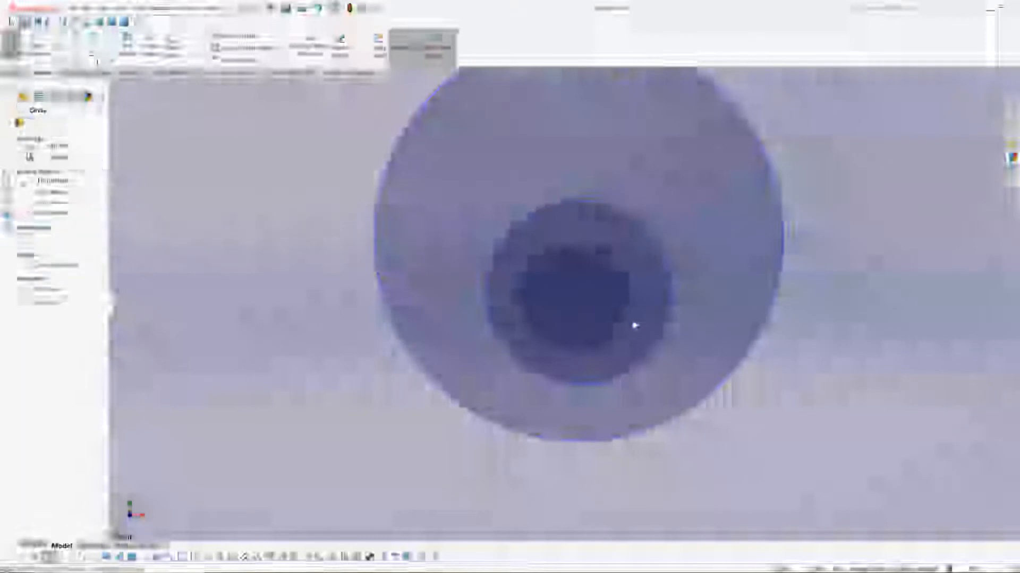
{"action": "left_click", "coordinate": [635, 323]}
{"action": "scroll", "coordinate": [616, 325], "scroll_direction": "up", "scroll_amount": 10}
{"action": "scroll", "coordinate": [573, 306], "scroll_direction": "down", "scroll_amount": 4}
{"action": "scroll", "coordinate": [573, 304], "scroll_direction": "down", "scroll_amount": 4}
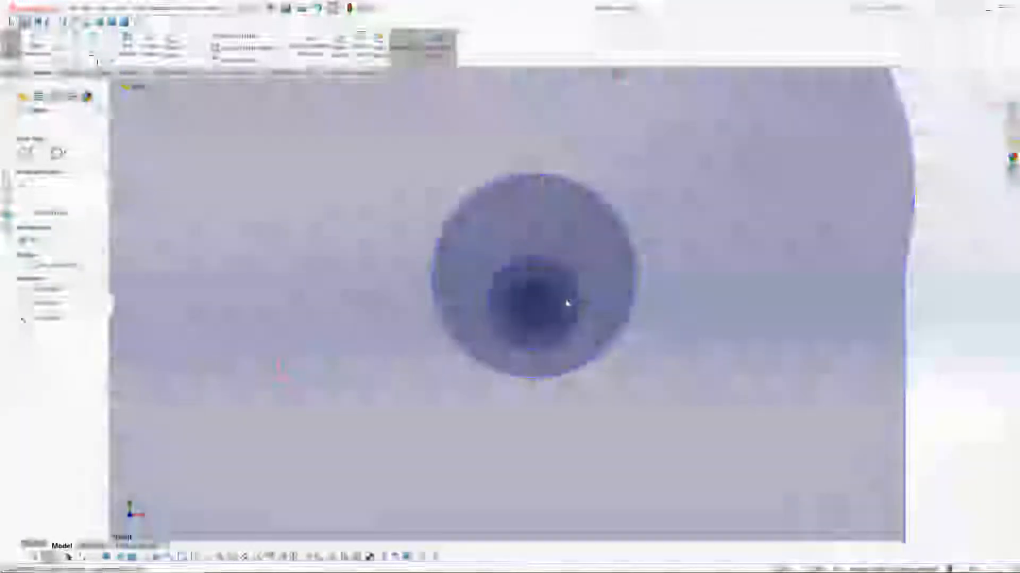